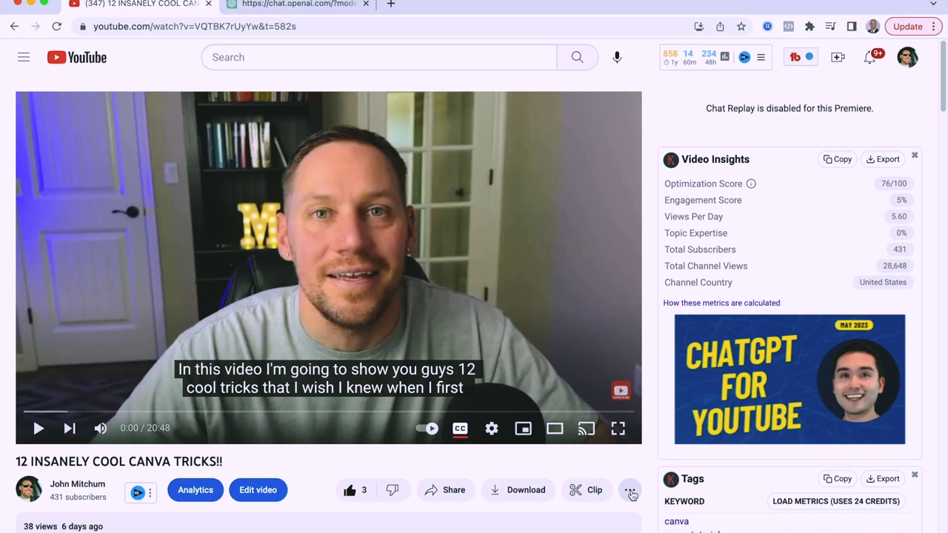
Step: Open the video's transcript beside the player and select its full text for copying
click(630, 492)
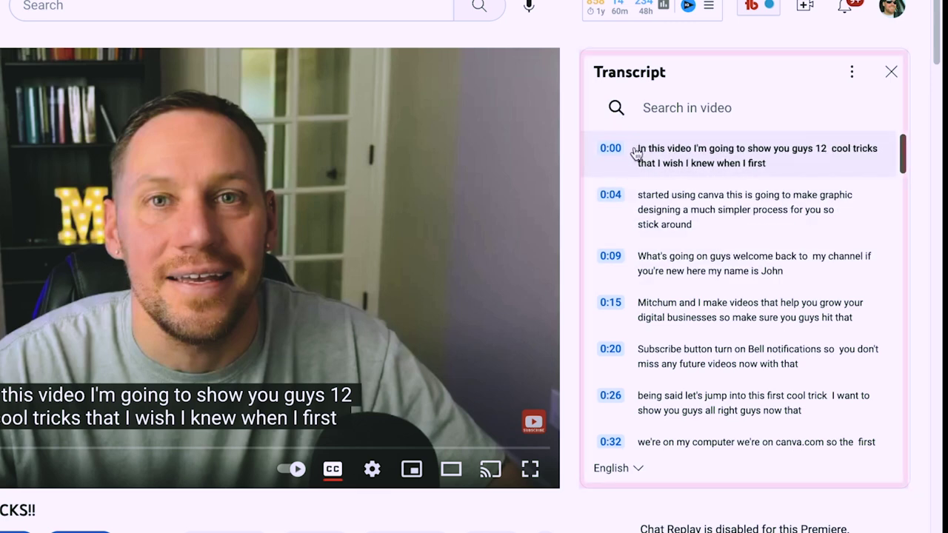
drag(635, 149, 868, 516)
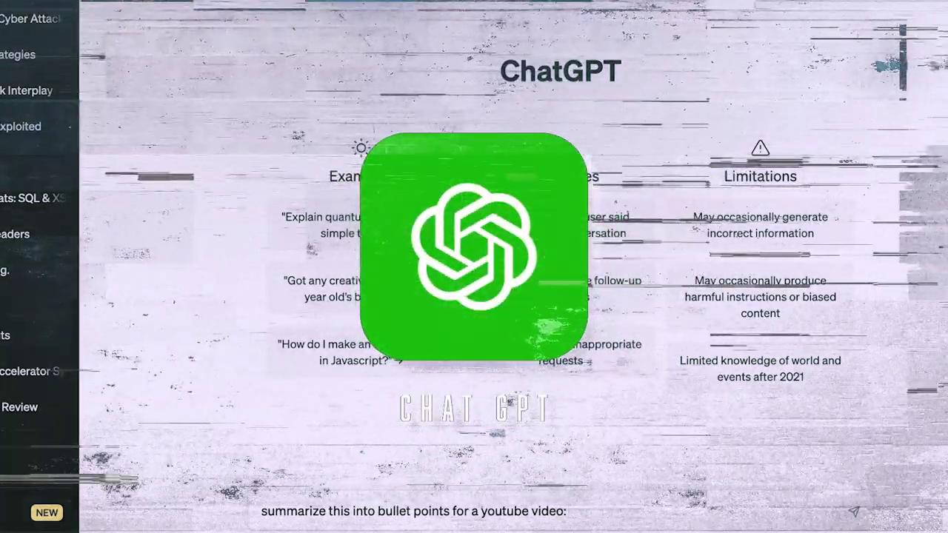
Step: Paste the transcript into ChatGPT's summarize prompt, send it, and select the bullet-point Canva tricks reply
key(ctrl+v)
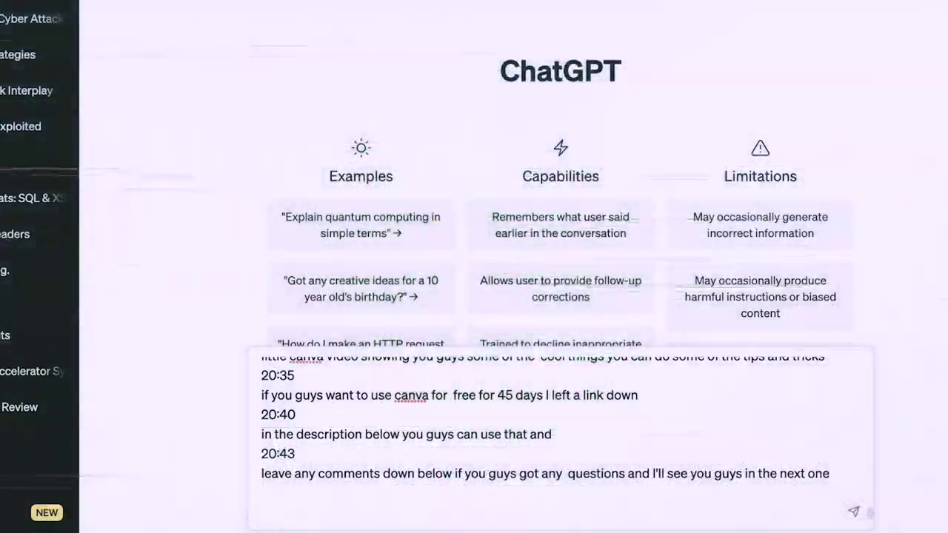
key(Return)
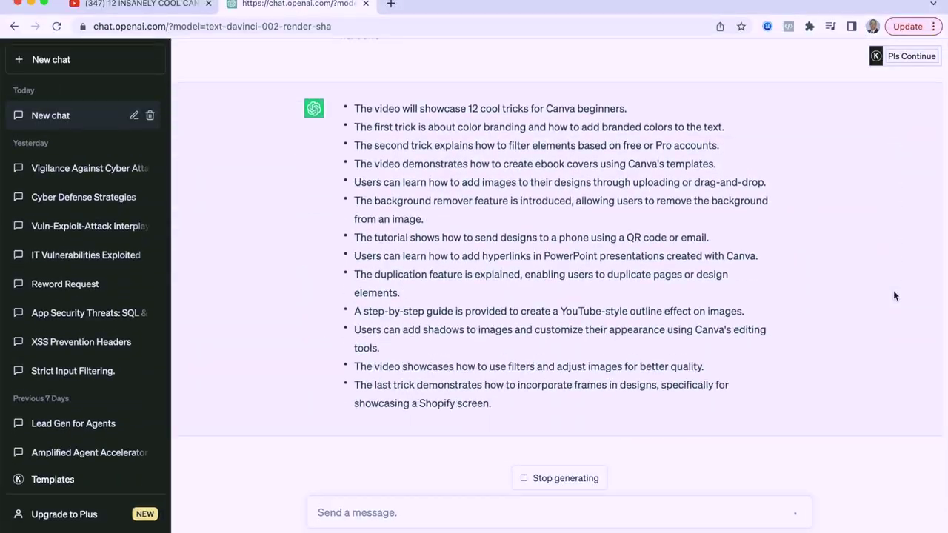
drag(349, 109, 626, 192)
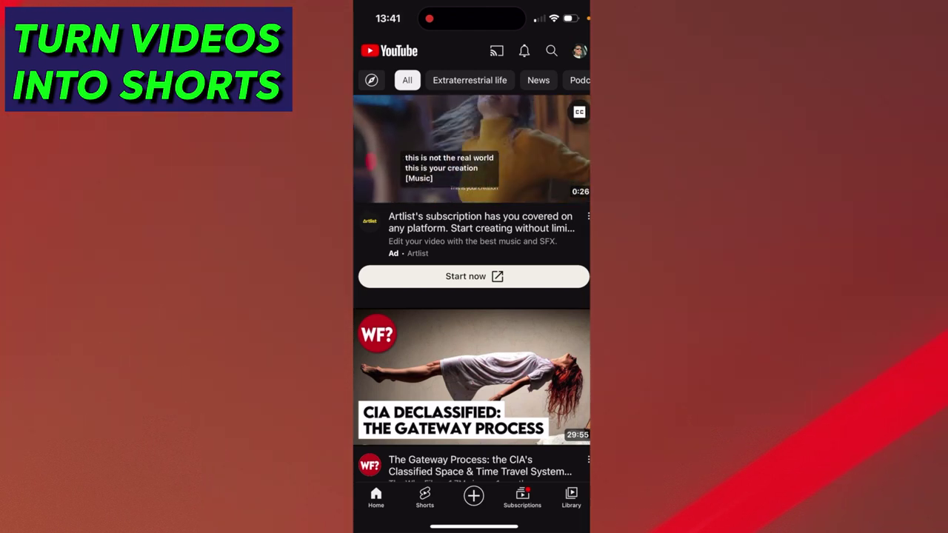
Step: Go to your channel's Videos list and locate the subtitles tutorial video
click(580, 51)
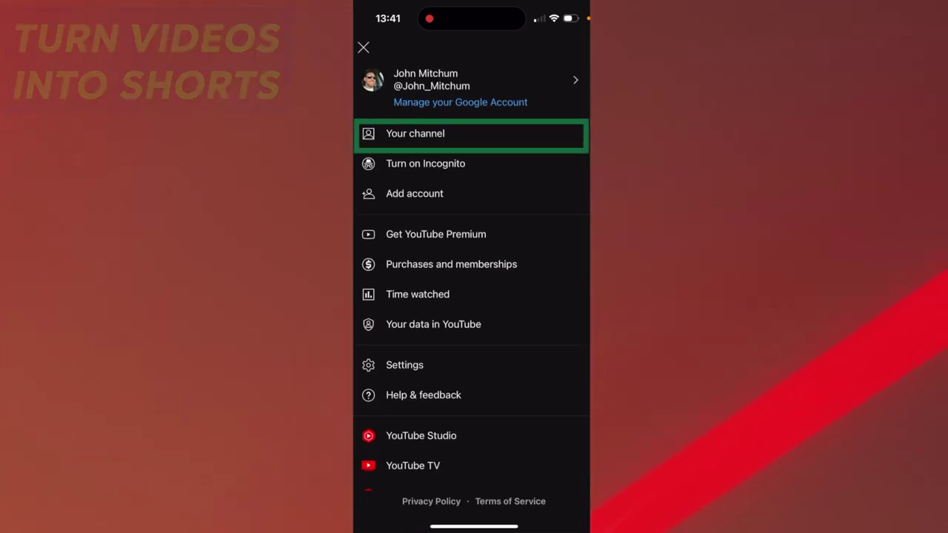
click(415, 133)
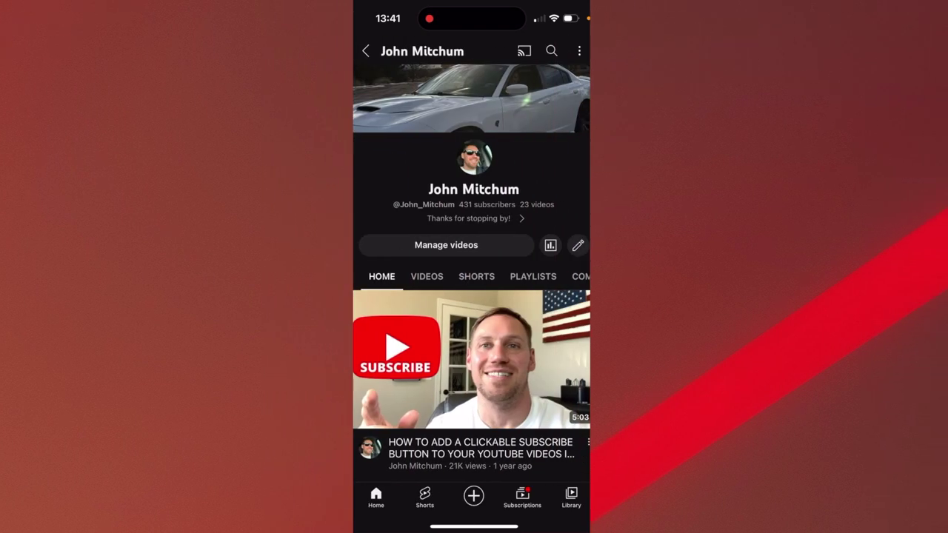
scroll(472, 296, down, 1)
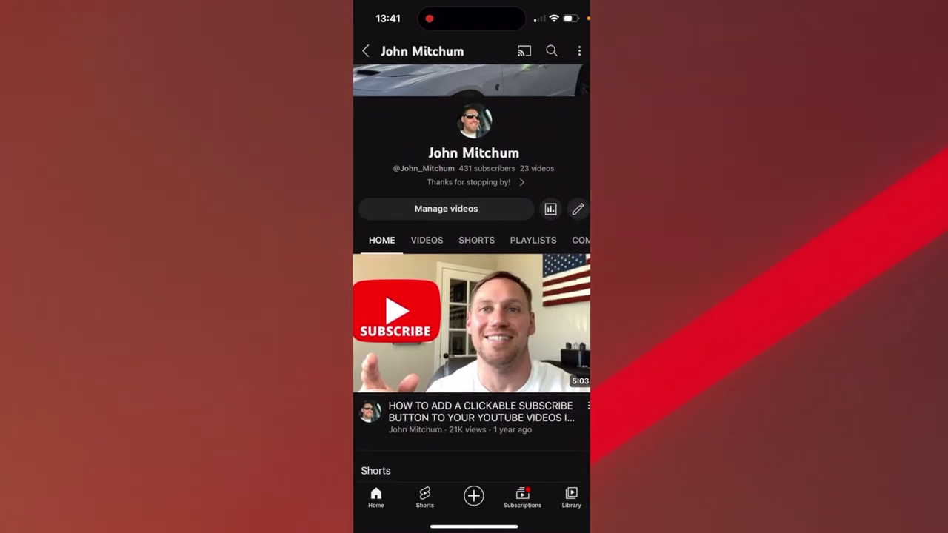
click(426, 240)
scroll(472, 296, down, 5)
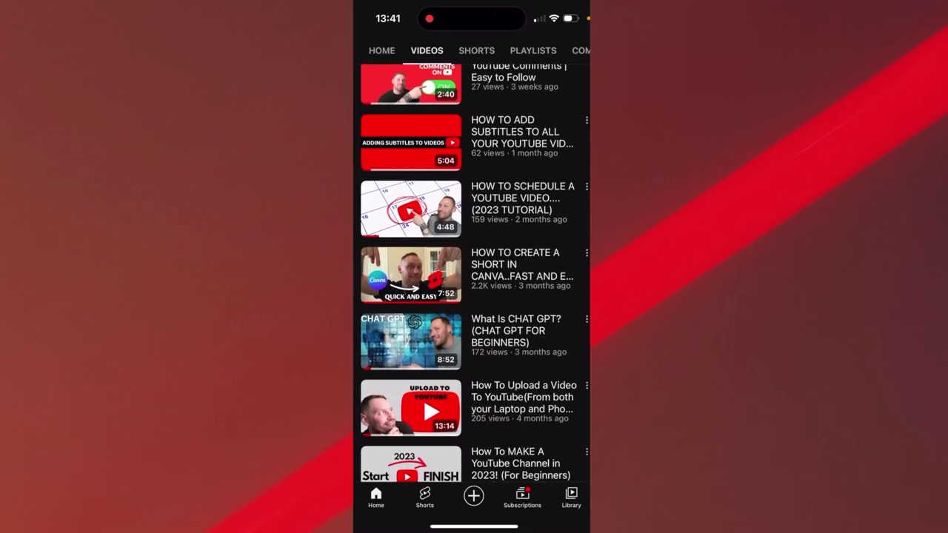
scroll(474, 274, up, 2)
scroll(472, 274, up, 1)
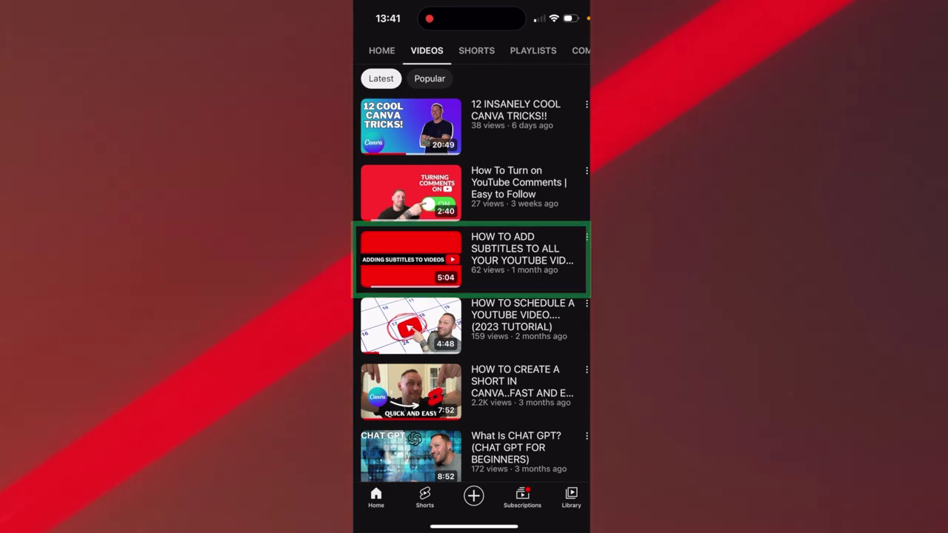
Step: Open the subtitles tutorial and remix it into a Short, loading a 15.0s clip
click(411, 259)
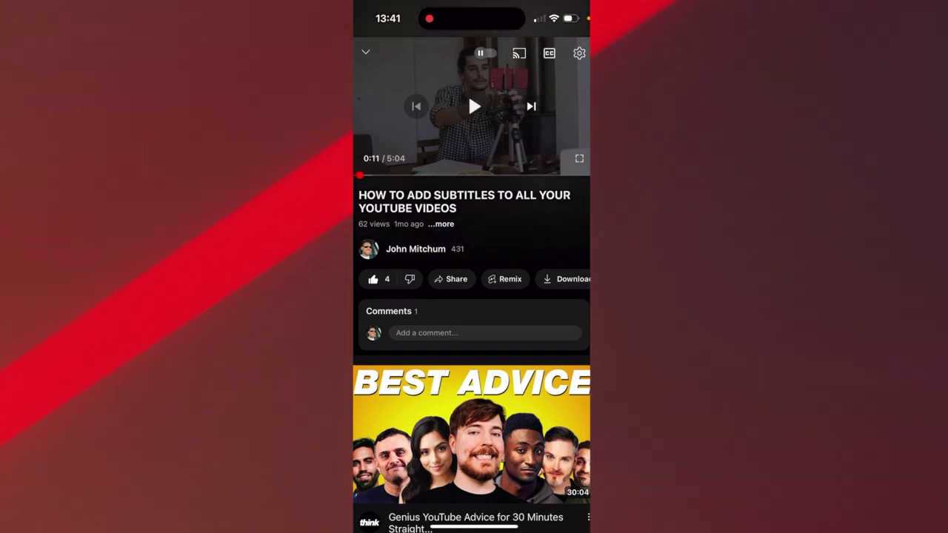
click(506, 279)
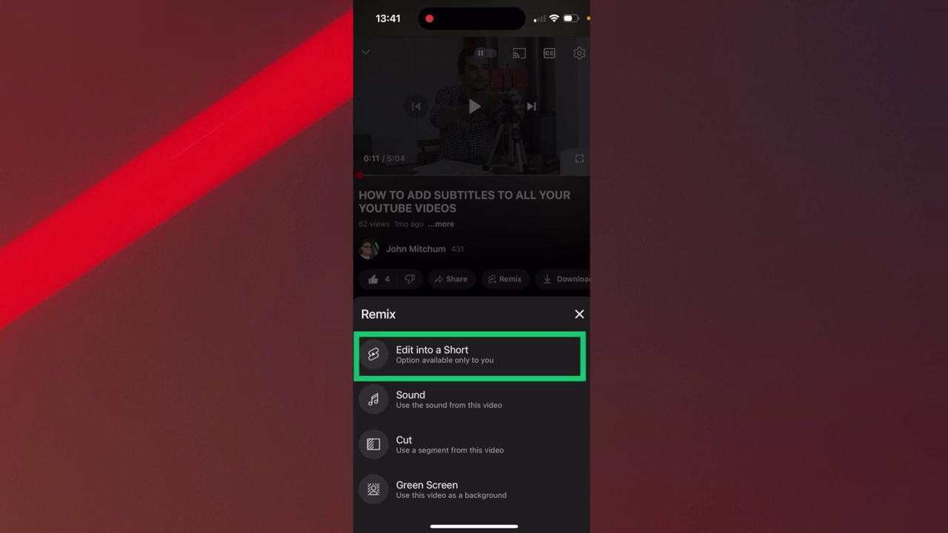
click(432, 354)
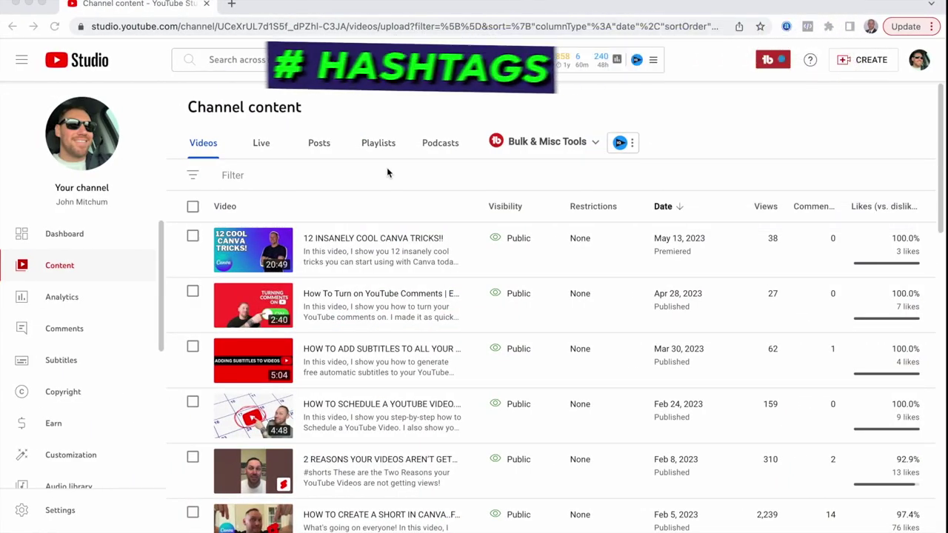
click(312, 324)
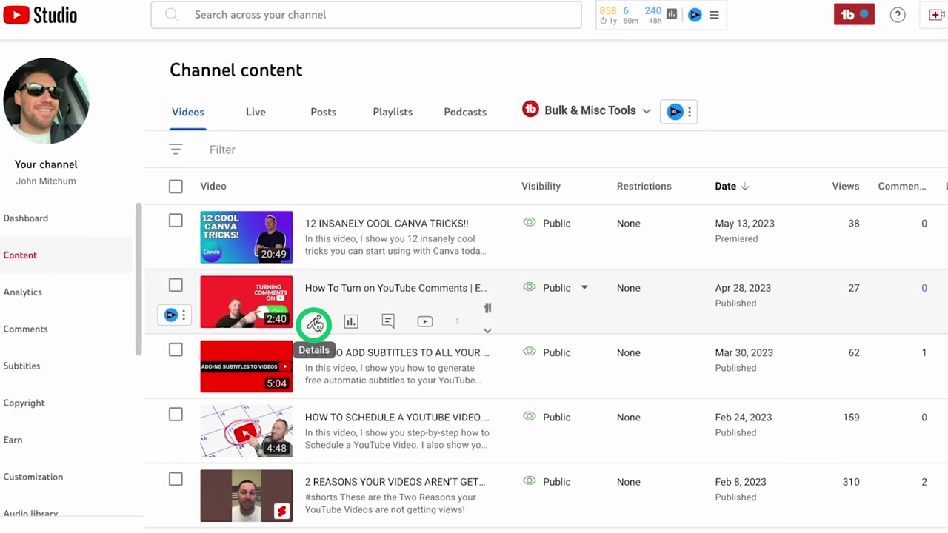
scroll(445, 286, down, 5)
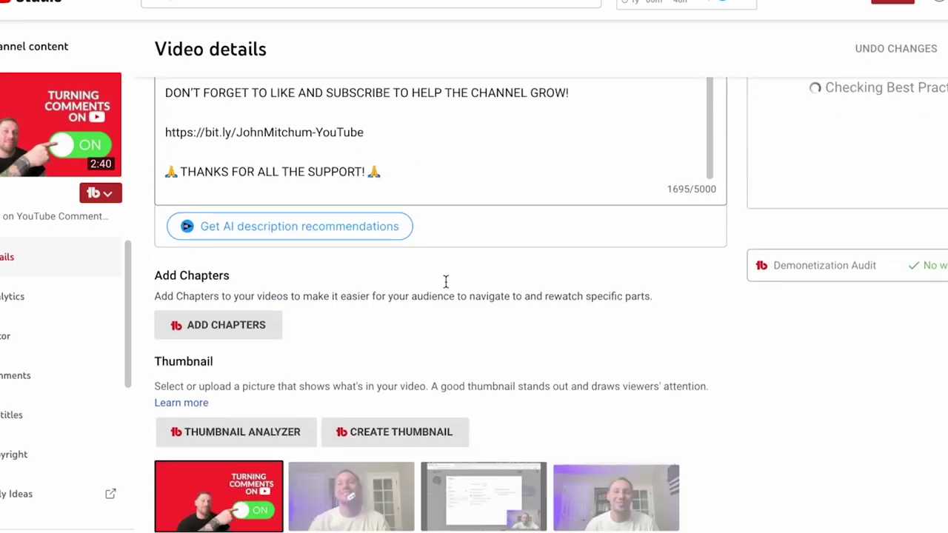
scroll(445, 281, down, 20)
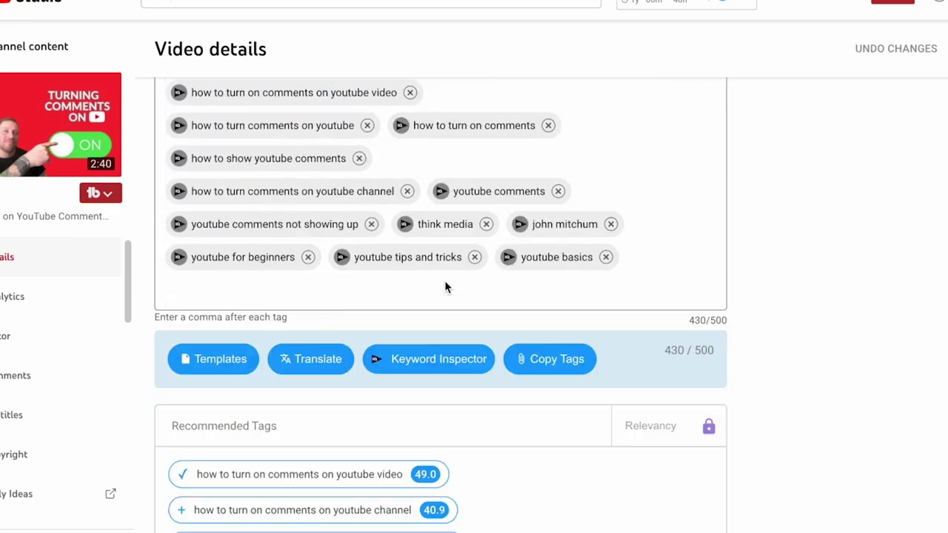
scroll(447, 287, up, 10)
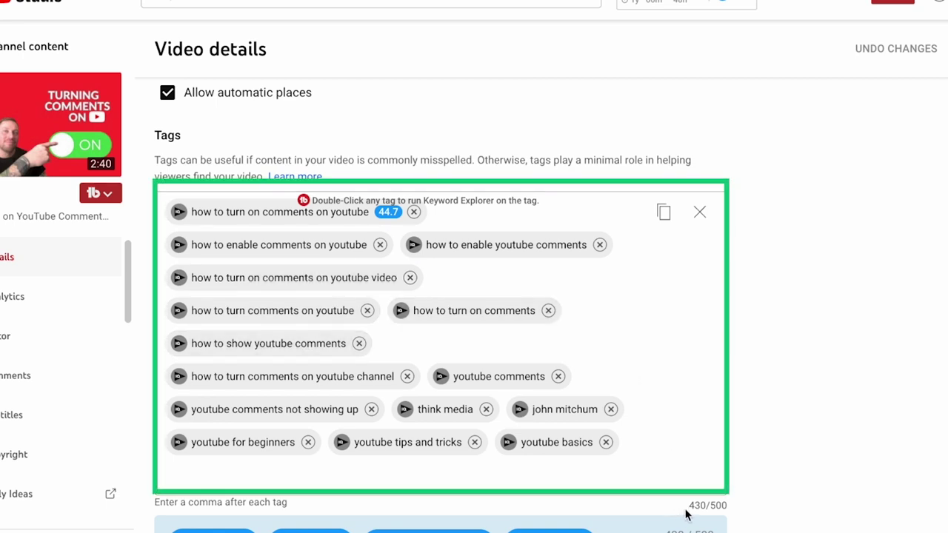
drag(695, 498, 710, 508)
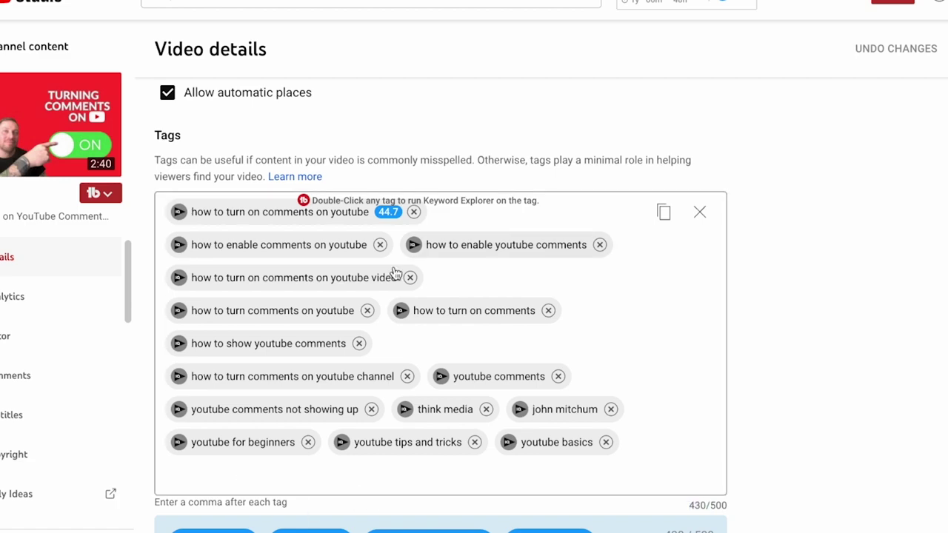
scroll(300, 395, up, 6)
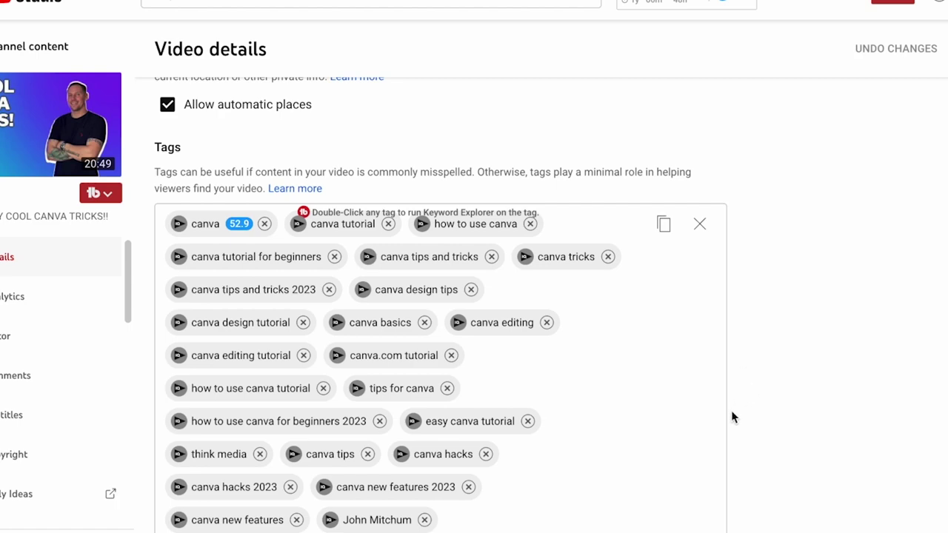
Step: Scroll through the Canva tricks video's Tags box to review its 488/500 tags
scroll(731, 418, down, 2)
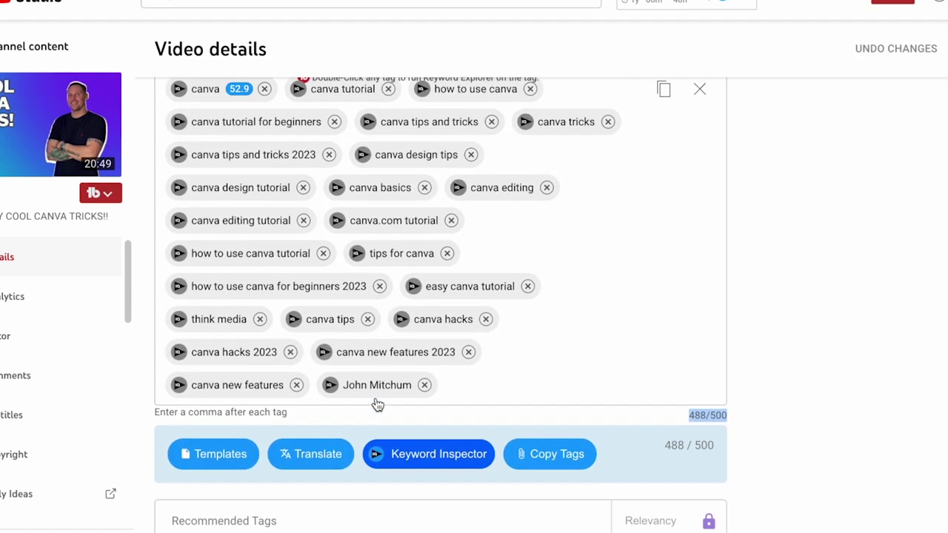
scroll(377, 405, up, 1)
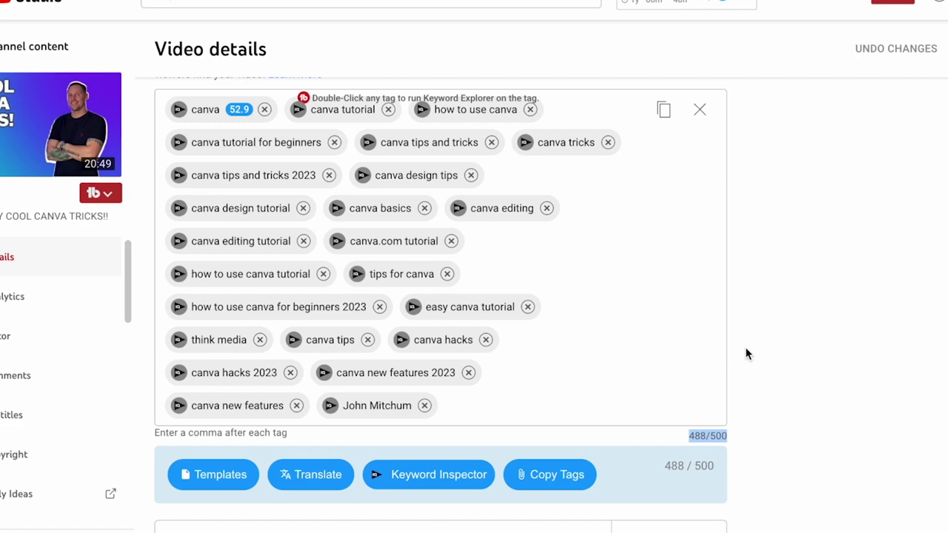
scroll(791, 430, down, 1)
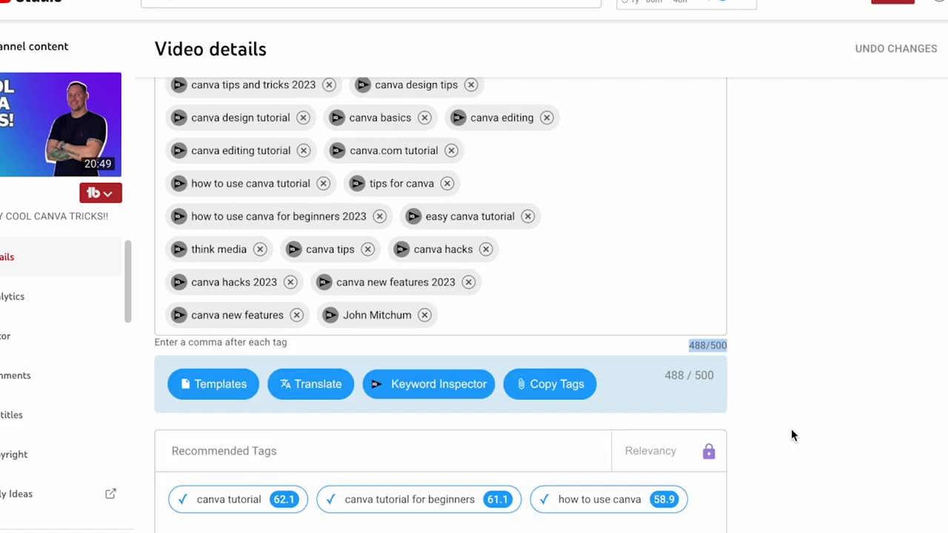
scroll(792, 430, up, 2)
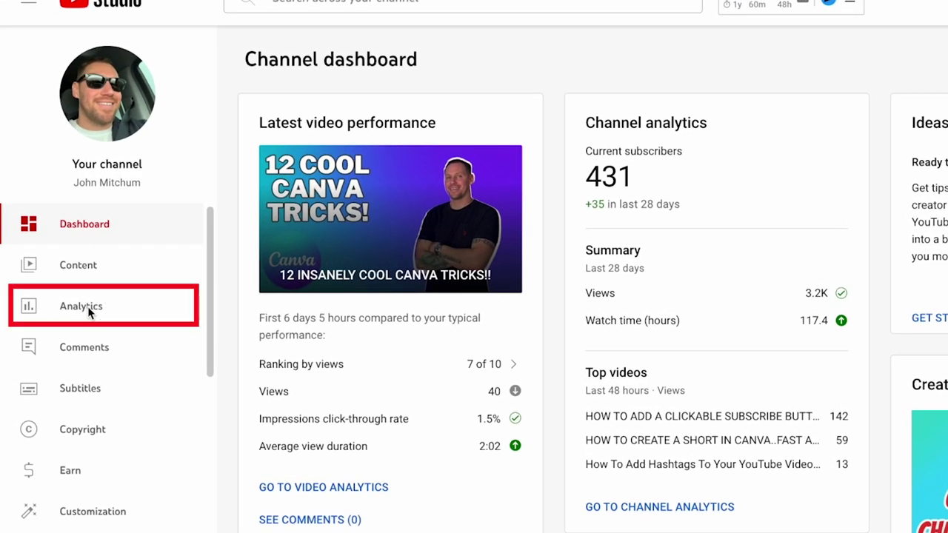
Step: Show Analytics' Audience tab and inspect the 28-day 'When your viewers are on YouTube' heatmap
click(88, 312)
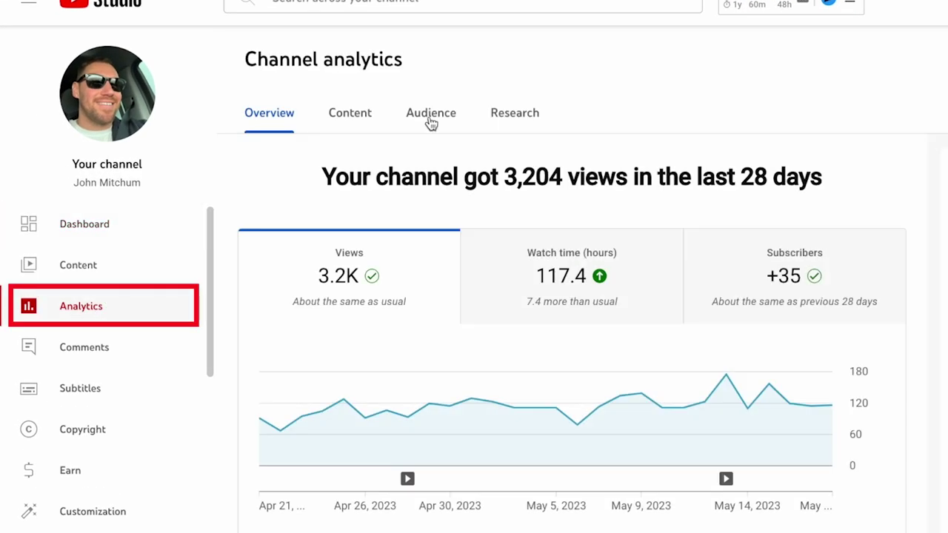
click(435, 119)
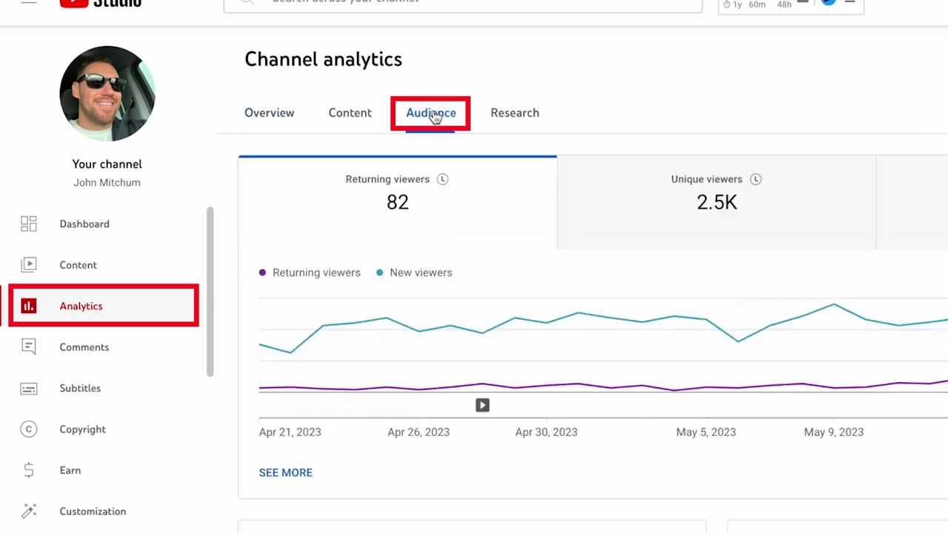
scroll(926, 173, down, 6)
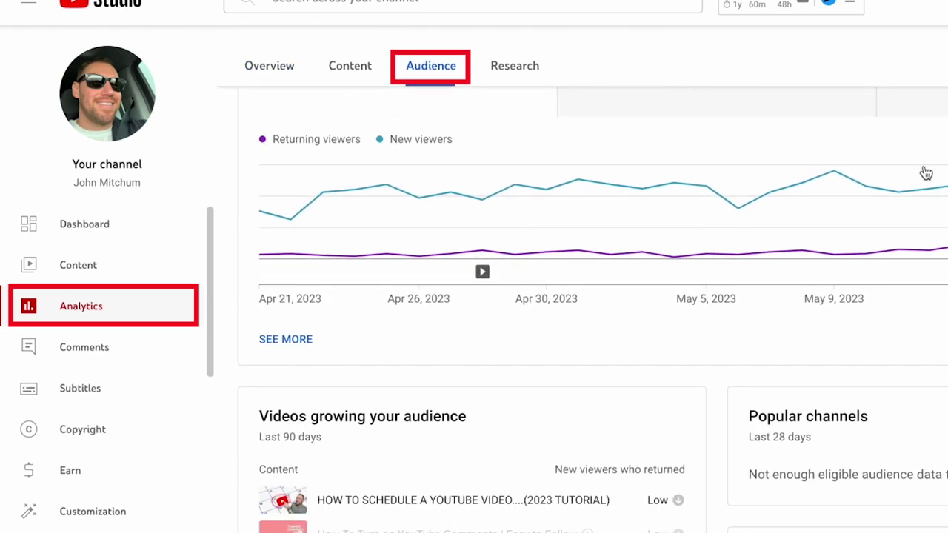
scroll(926, 173, down, 3)
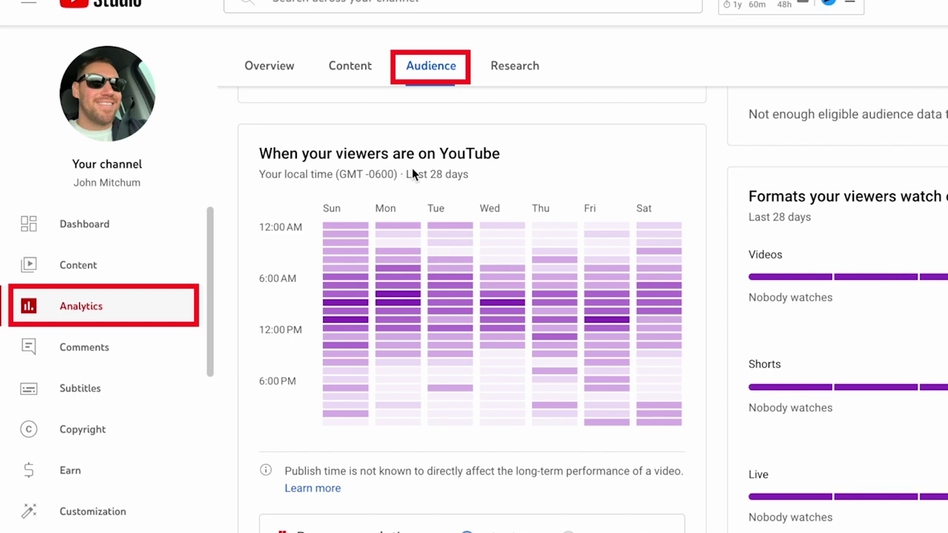
mouse_move(274, 154)
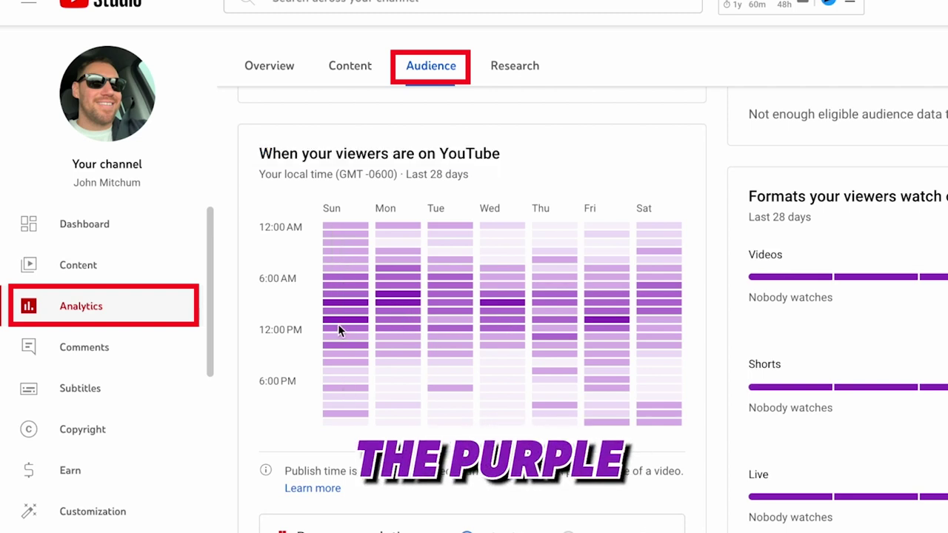
mouse_move(334, 308)
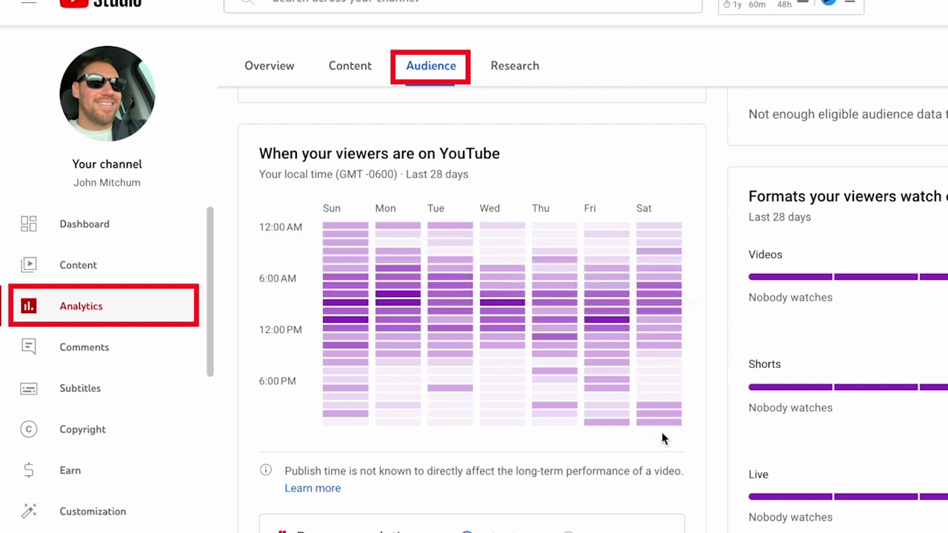
mouse_move(609, 325)
scroll(715, 209, up, 1)
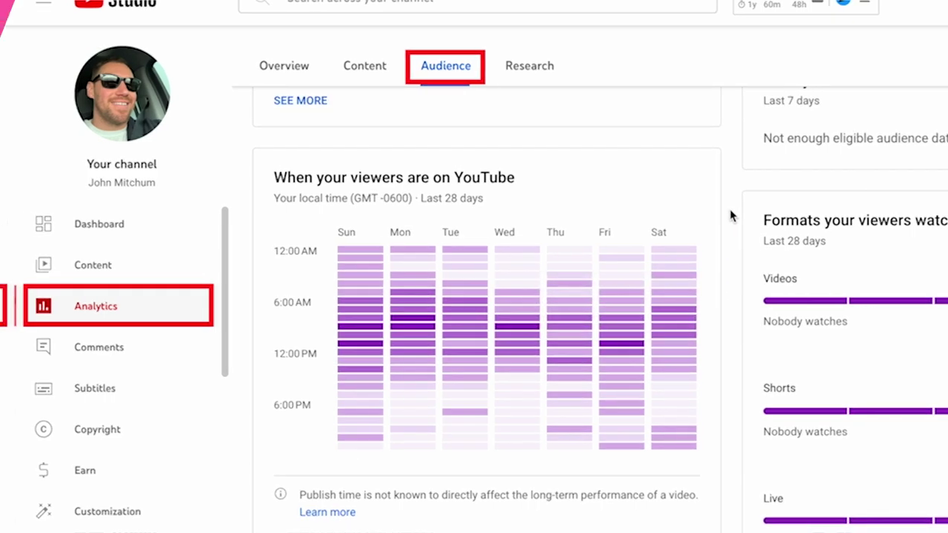